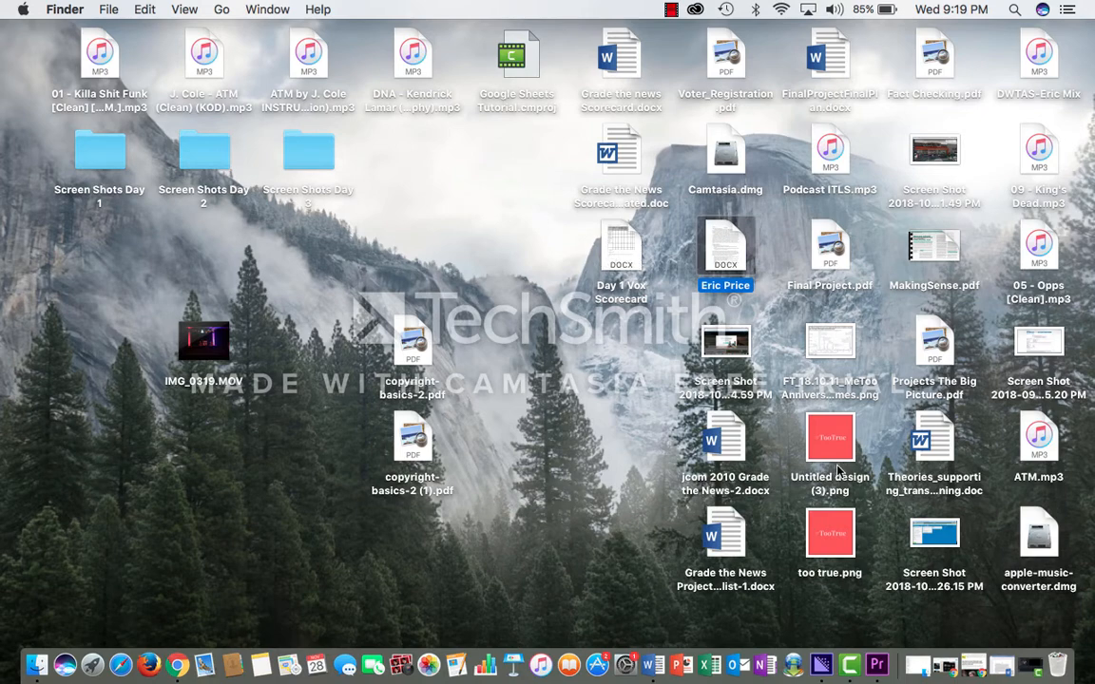
Launch Premiere Pro and create a new project named "Editing Basics" with the default location and settings.
left_click(874, 668)
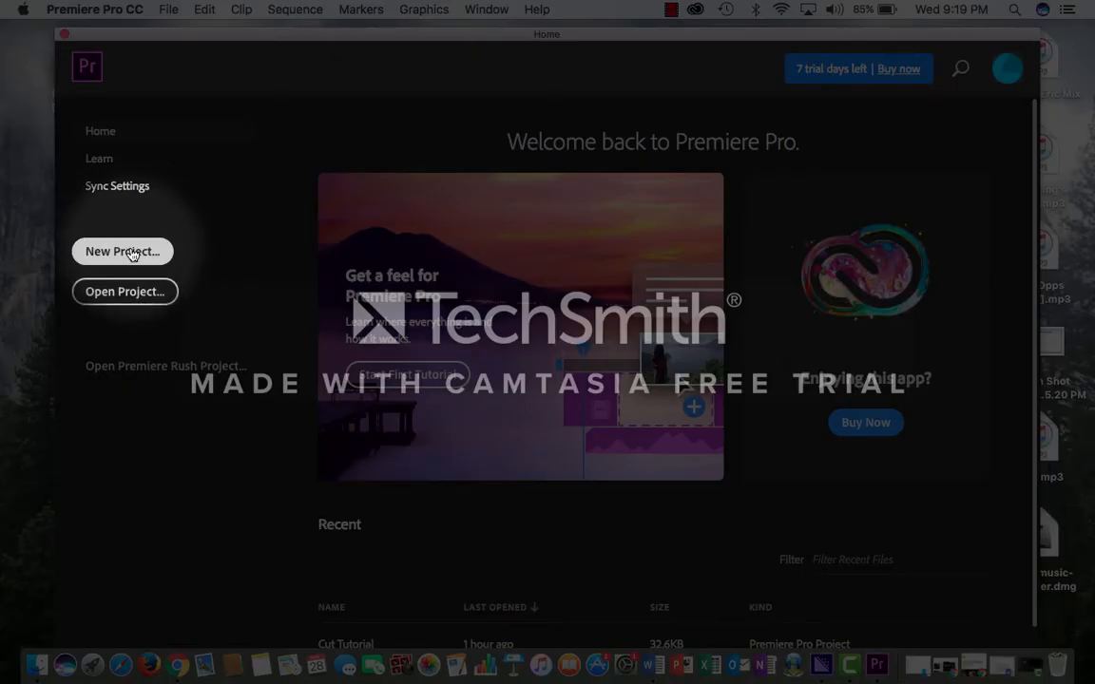
left_click(126, 251)
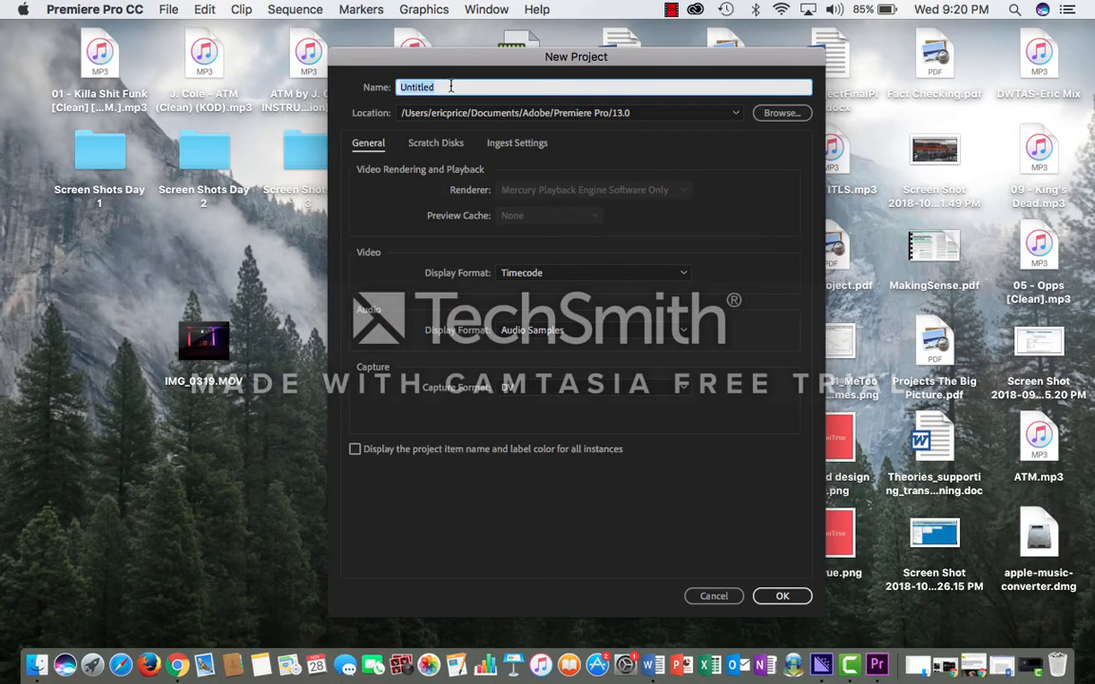
key("BackSpace")
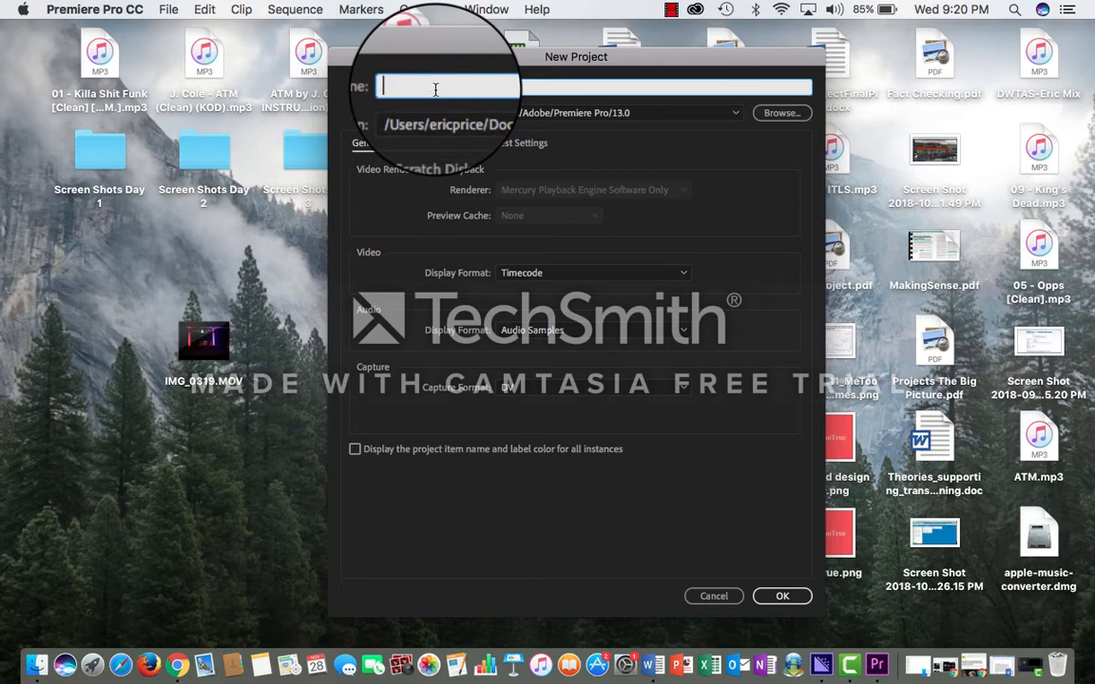
type("Editing Basics")
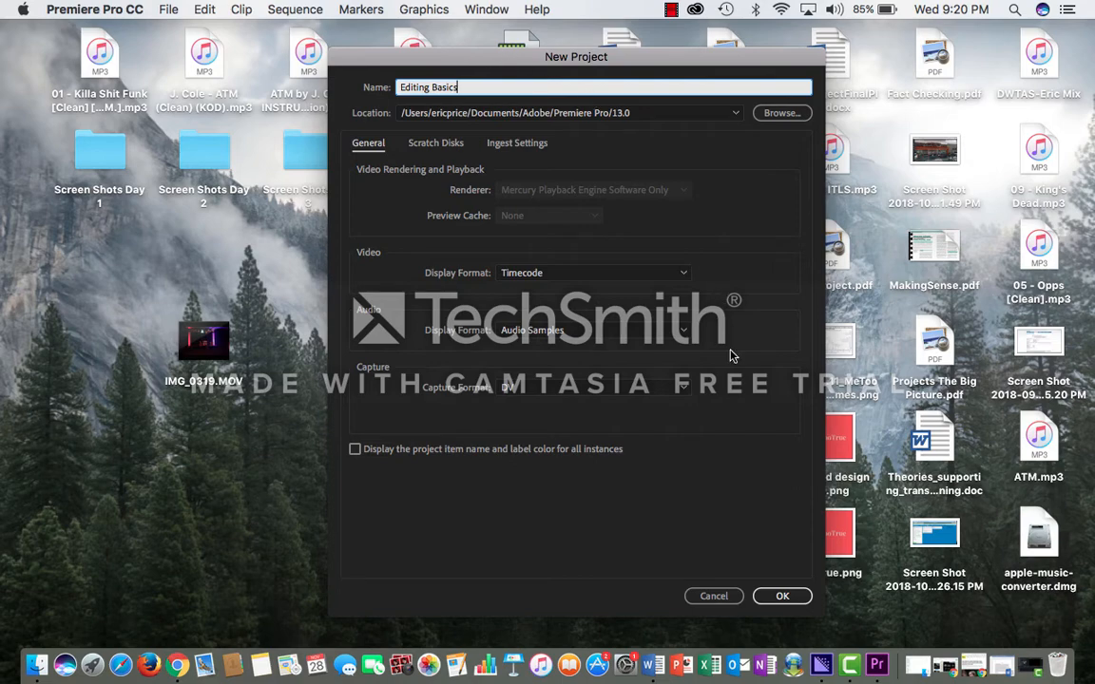
left_click(779, 597)
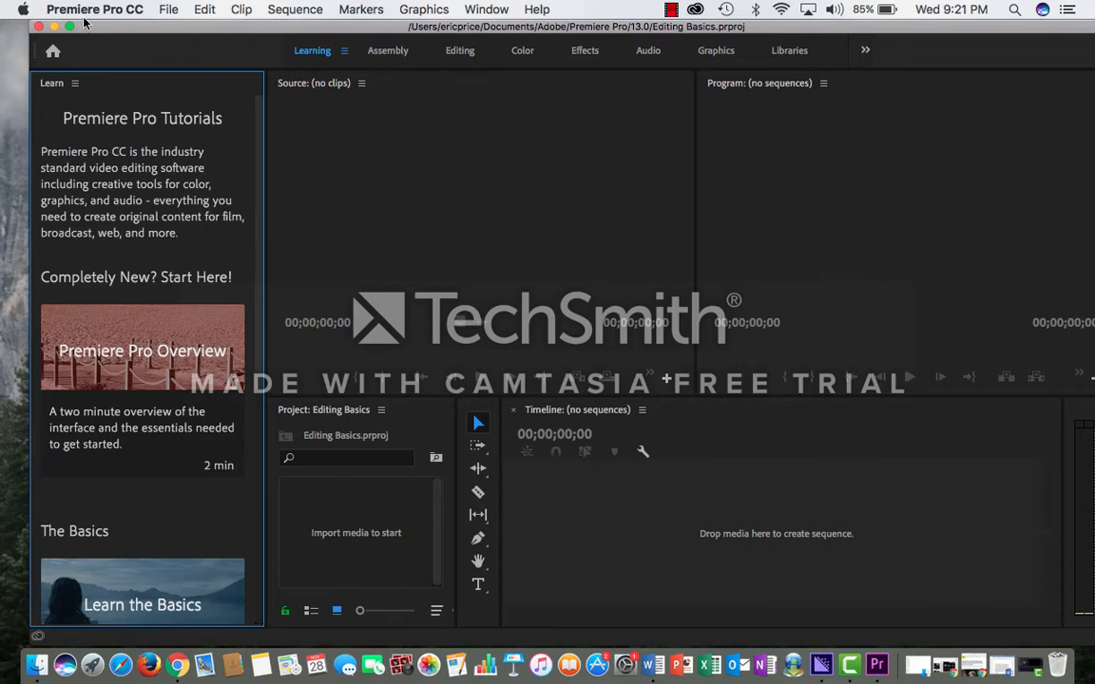
Import IMG_0319.MOV from the desktop into the Editing Basics project.
left_click(3, 114)
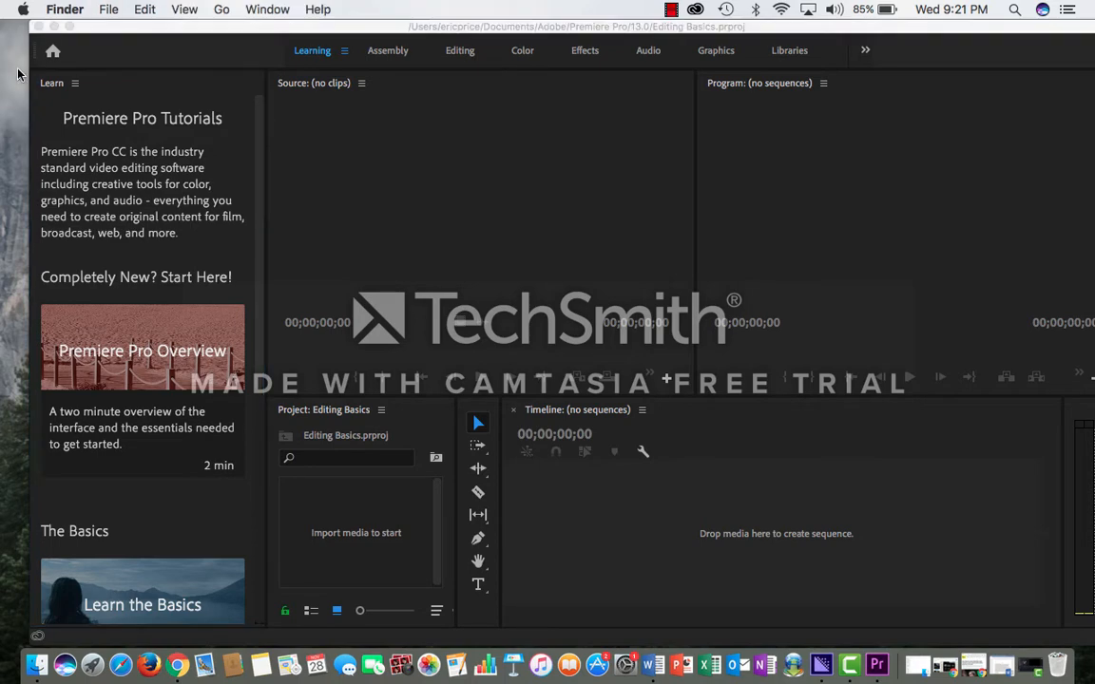
left_click(53, 26)
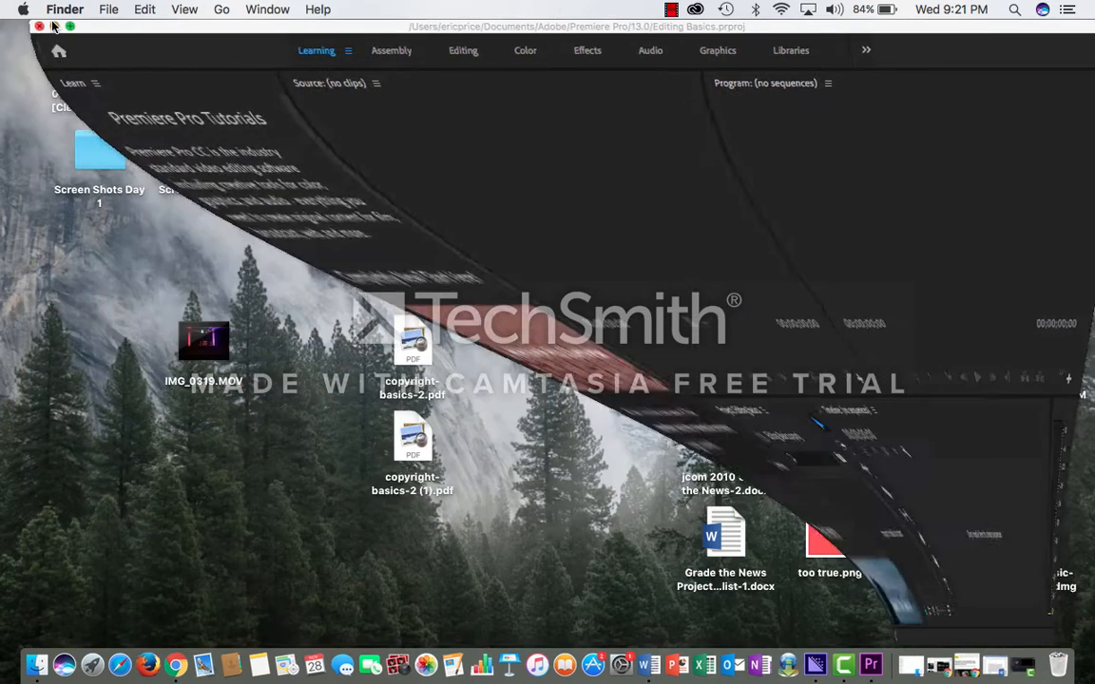
left_click(204, 341)
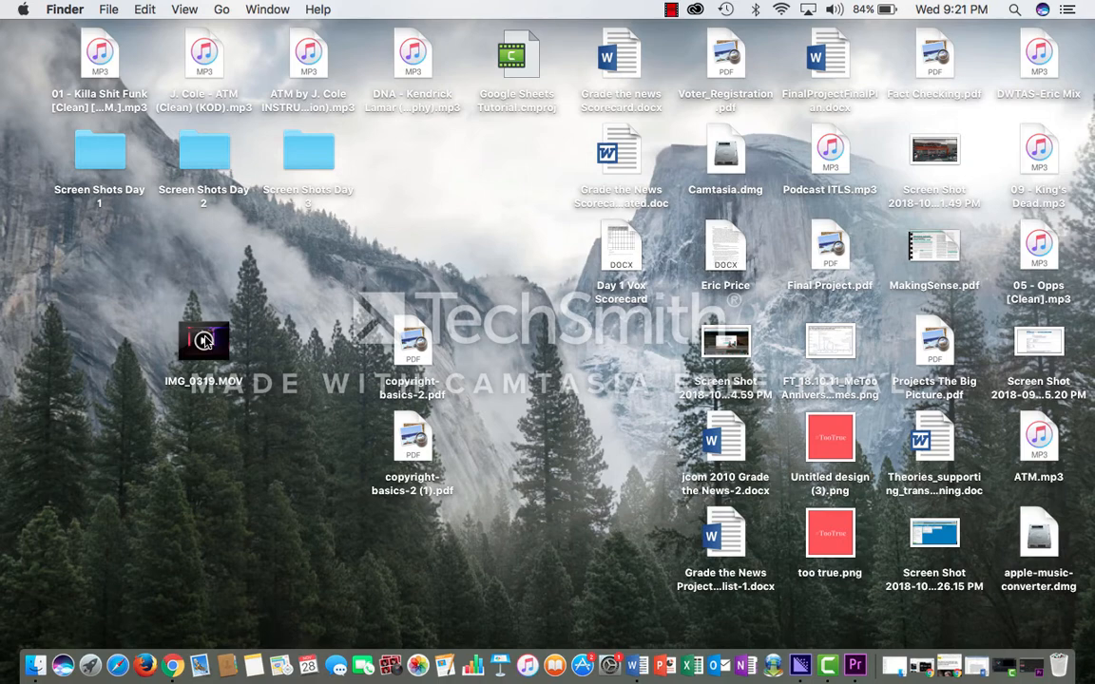
left_click(208, 342)
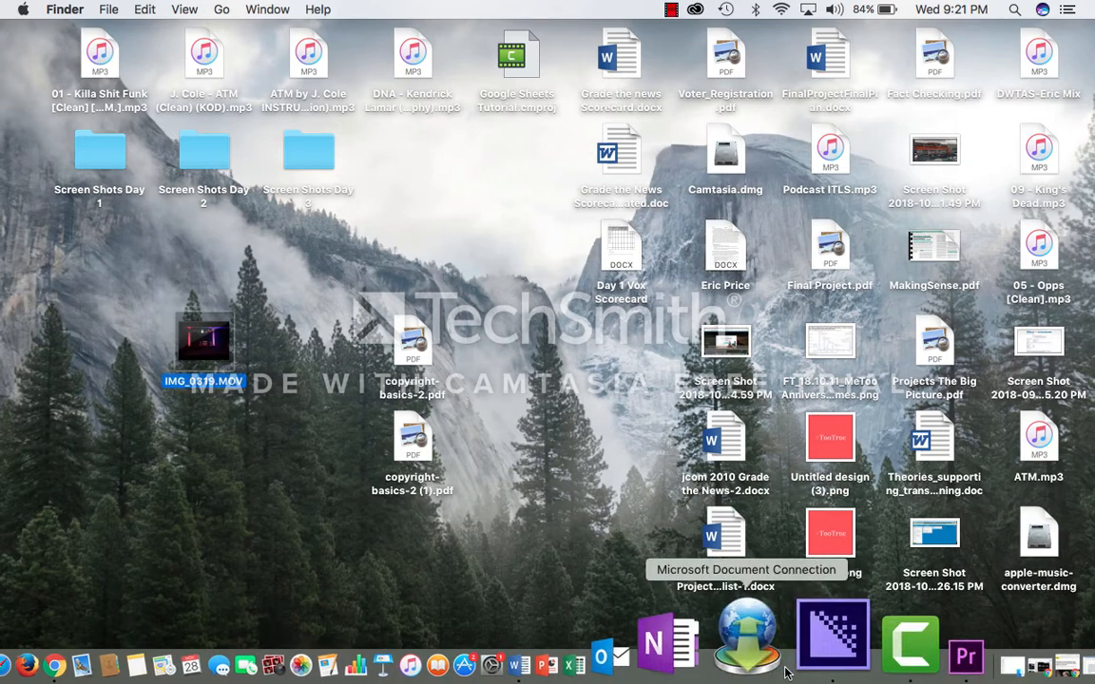
left_click(846, 635)
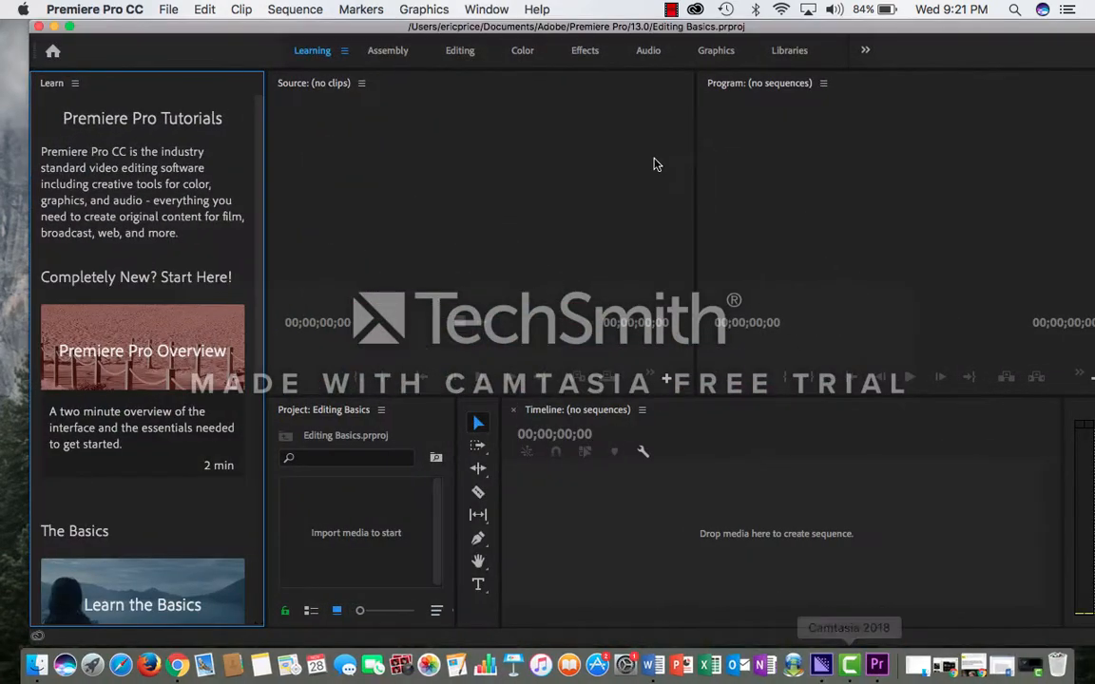
left_click_drag(604, 35, 856, 35)
mouse_move(215, 325)
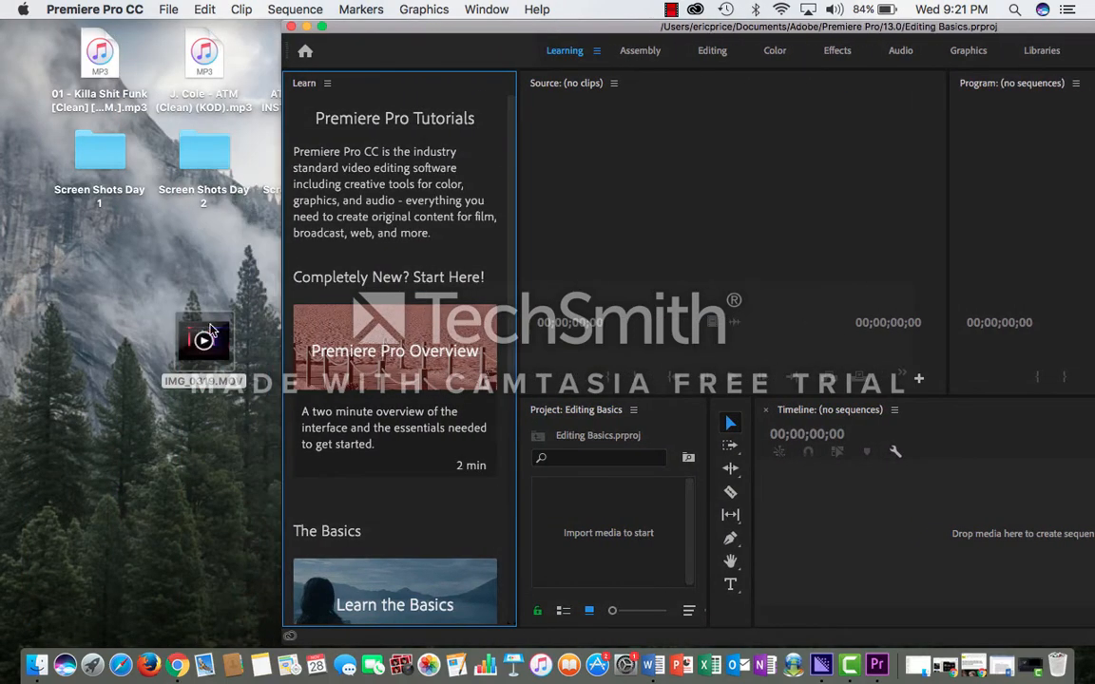
left_click_drag(211, 329, 614, 494)
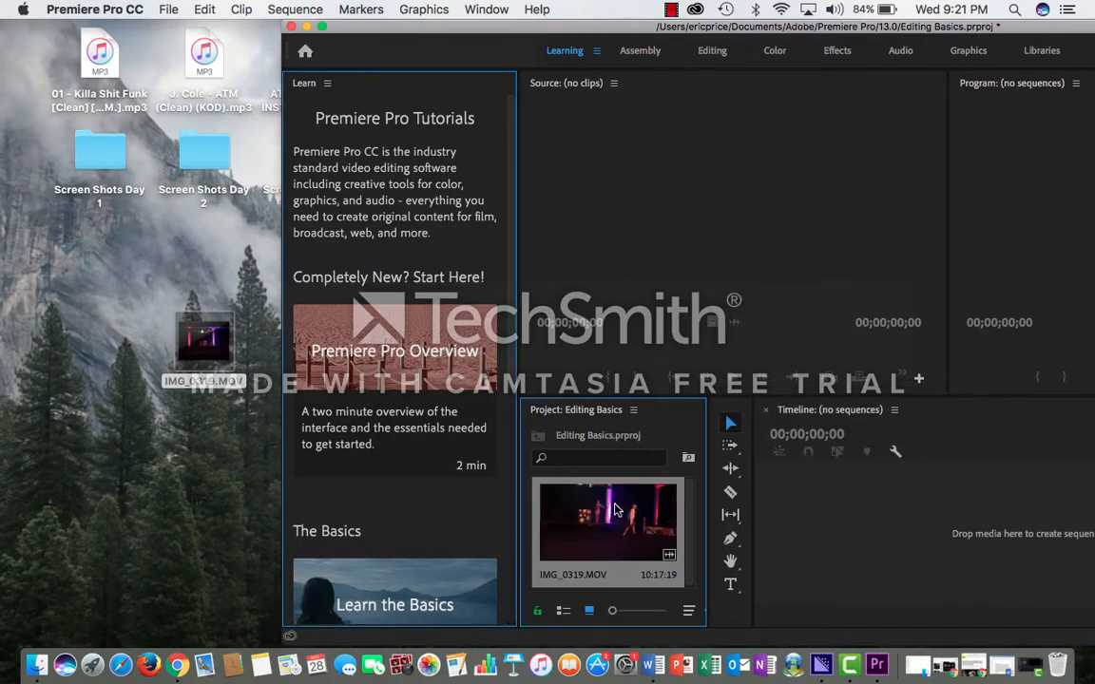
left_click_drag(744, 31, 483, 33)
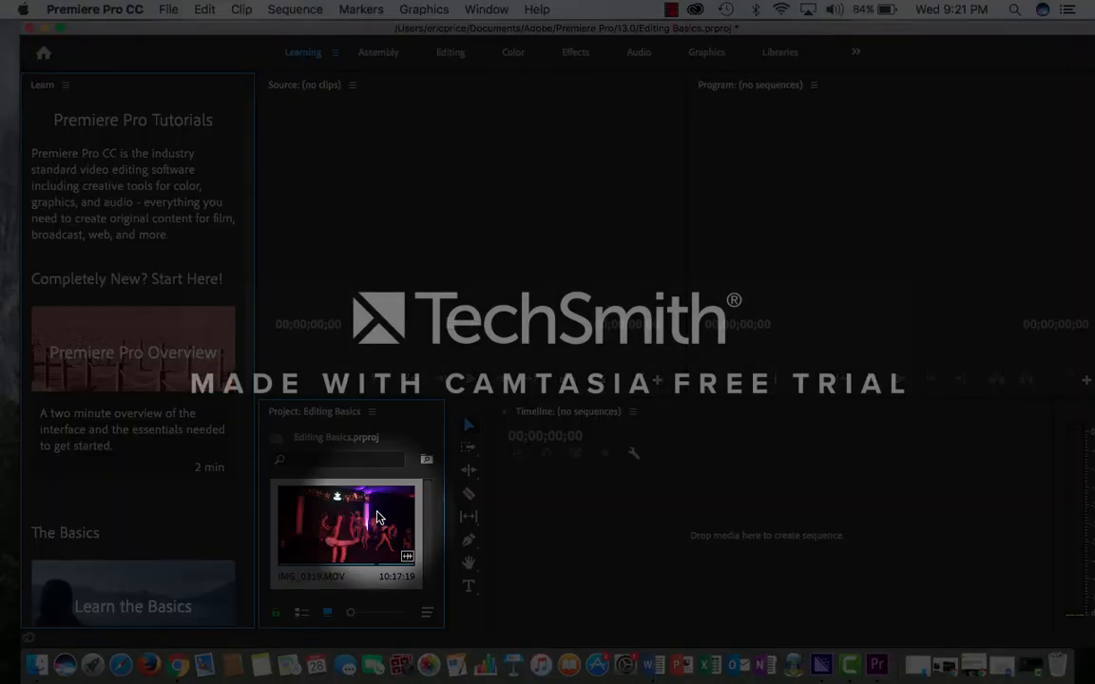
Create a sequence from the IMG_0319.MOV clip in the empty timeline and select the clip there.
left_click_drag(378, 517, 704, 521)
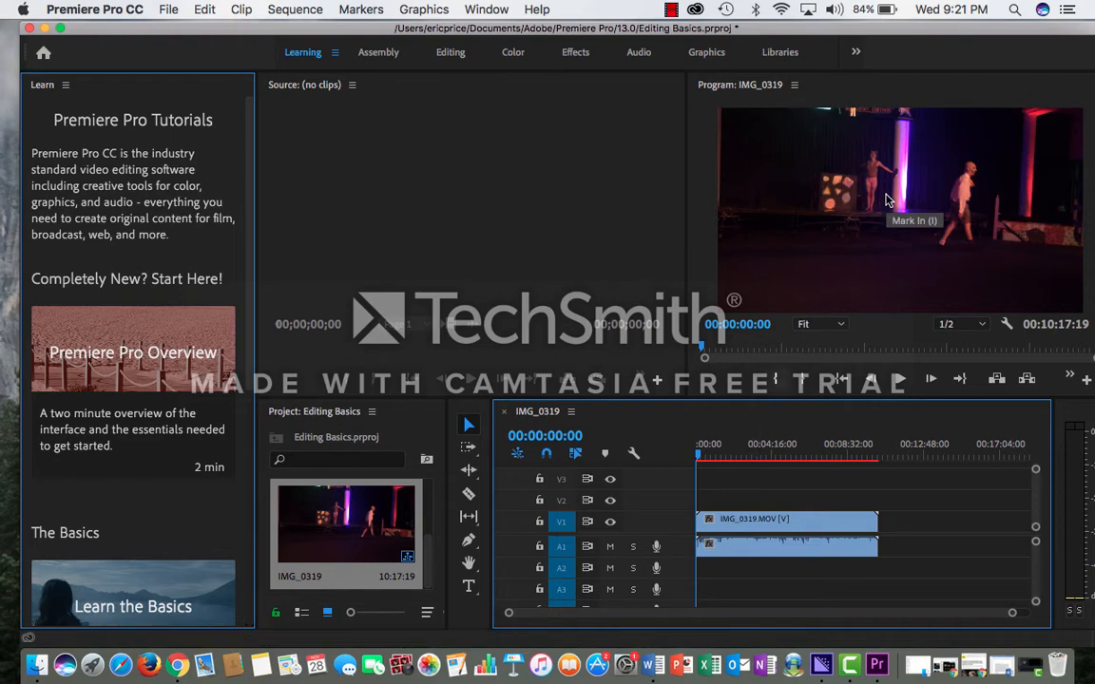
left_click(718, 529)
mouse_move(718, 529)
left_mouse_down()
mouse_move(795, 528)
mouse_move(722, 538)
mouse_move(757, 521)
mouse_move(720, 525)
left_mouse_up()
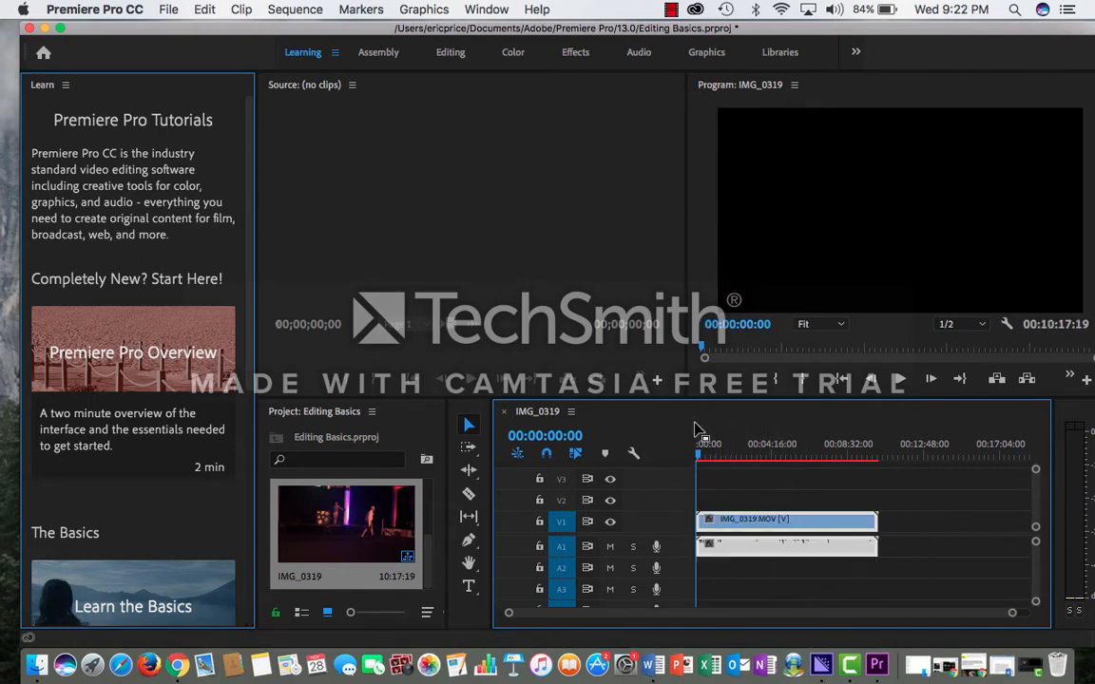
Split the IMG_0319.MOV clip in the timeline at four points along its middle and end with the Razor tool.
left_click(469, 494)
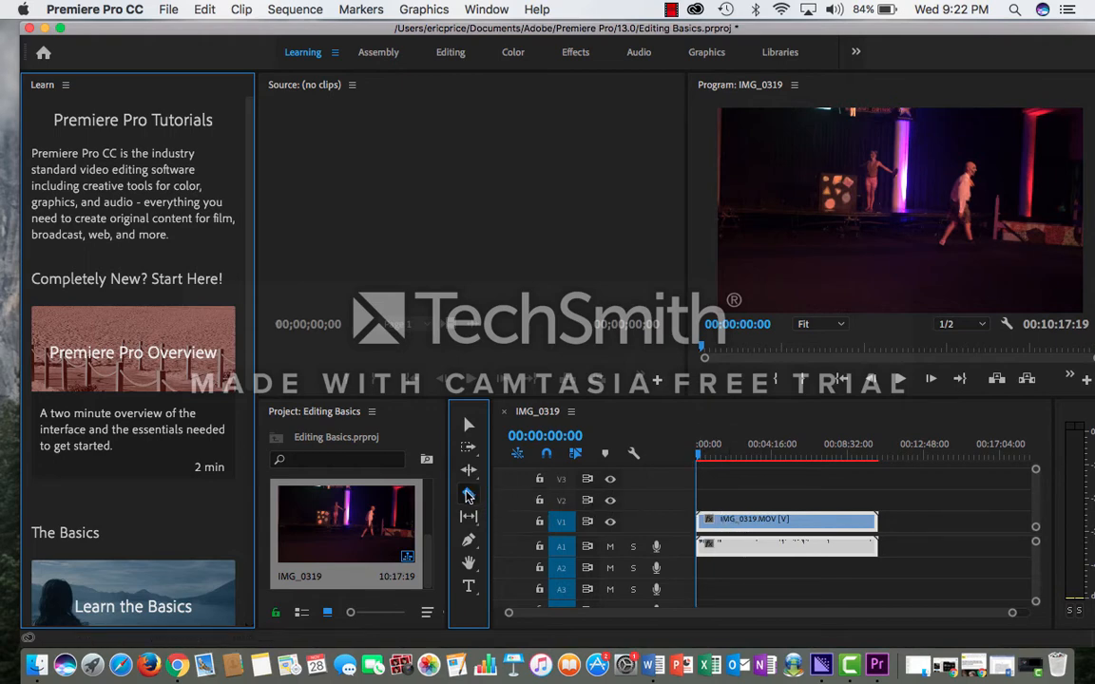
left_click(469, 470)
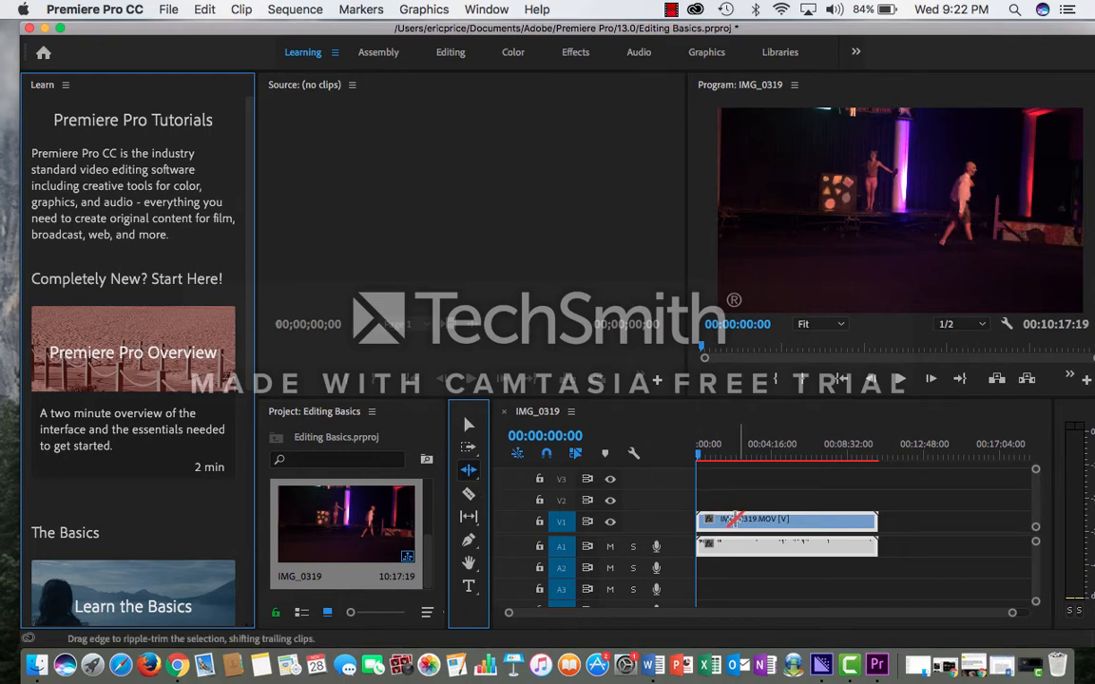
key("c")
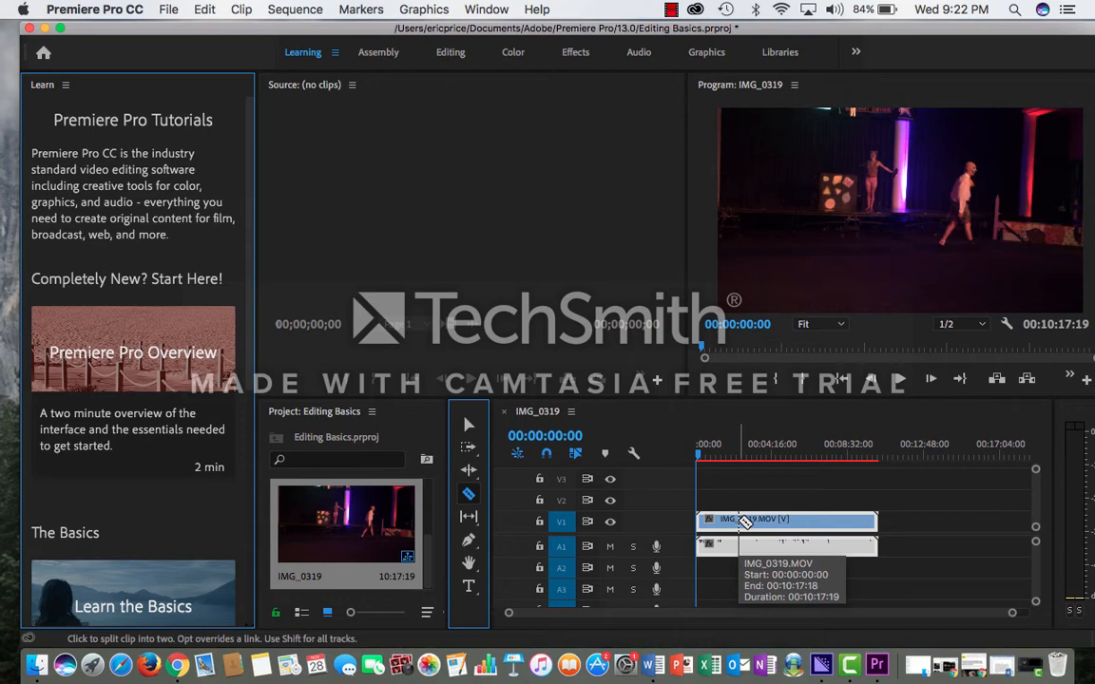
left_click(758, 521)
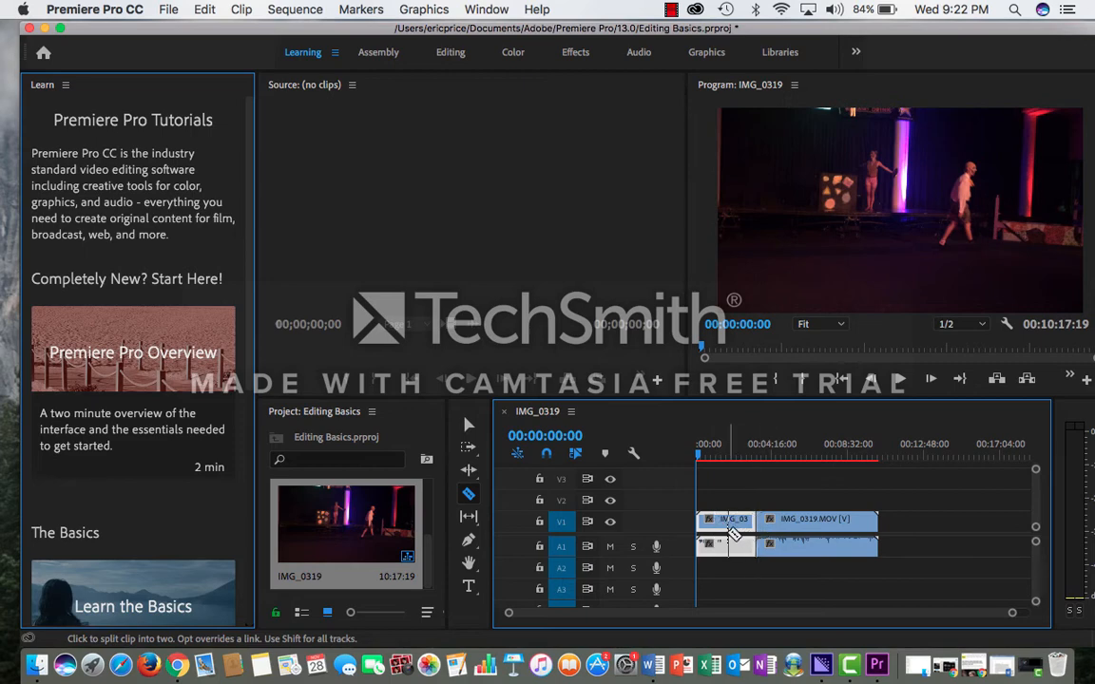
left_click(796, 523)
left_click(823, 522)
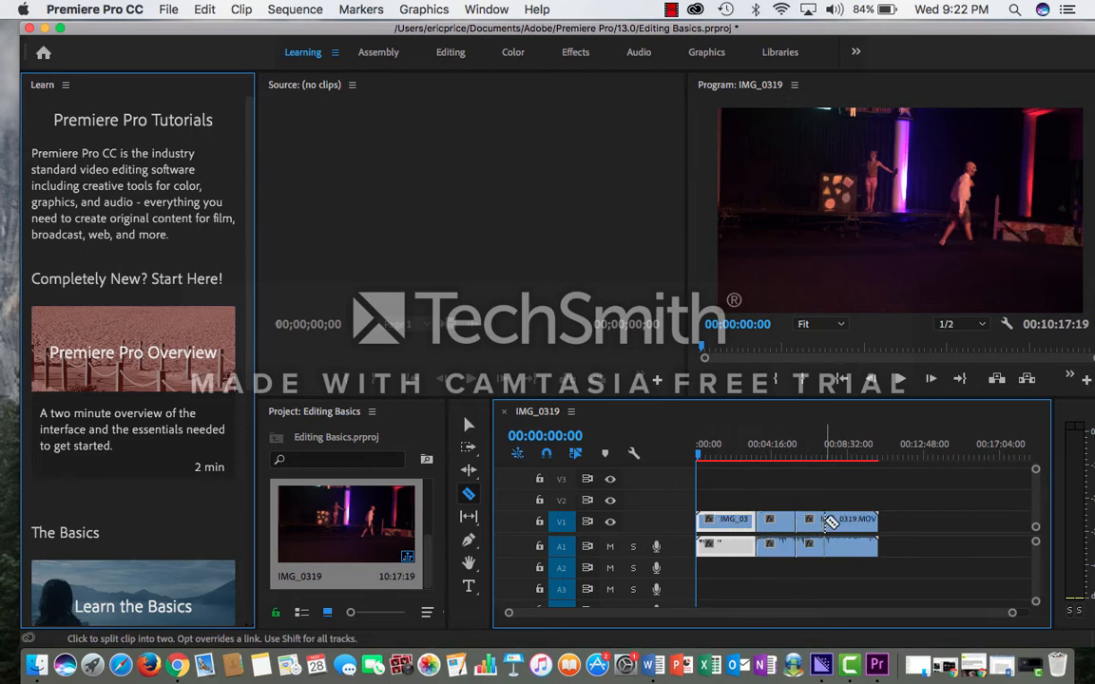
left_click(846, 521)
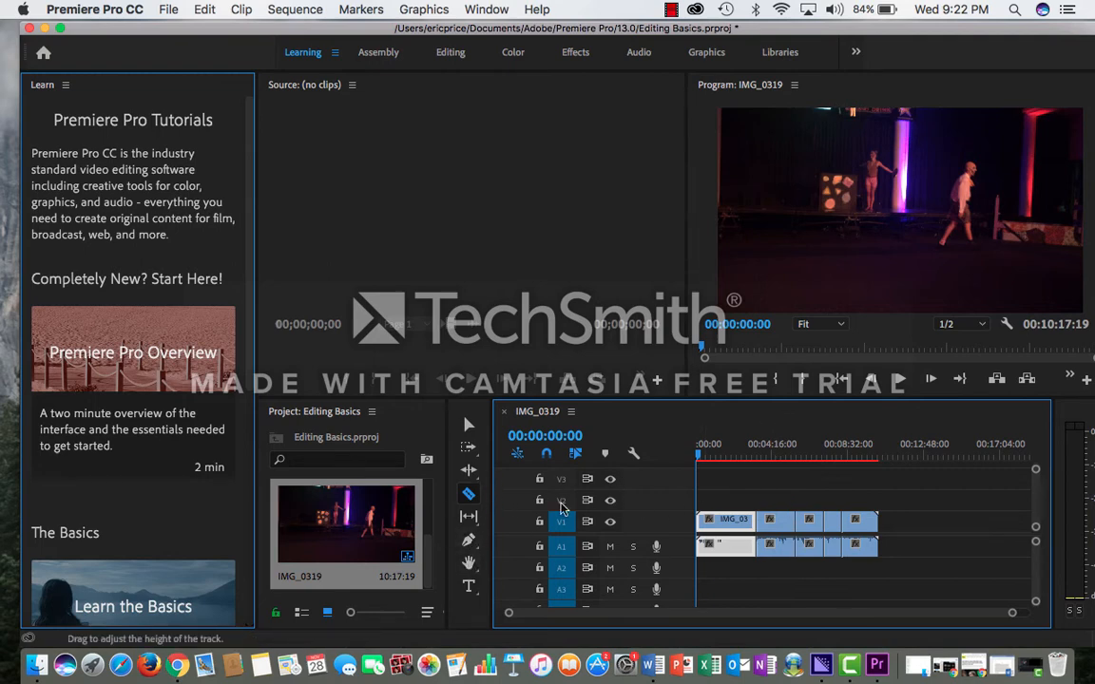
Add the text "hggjvbnbv" over the video frame with the Type tool, beside the performer on the stage.
left_click(469, 588)
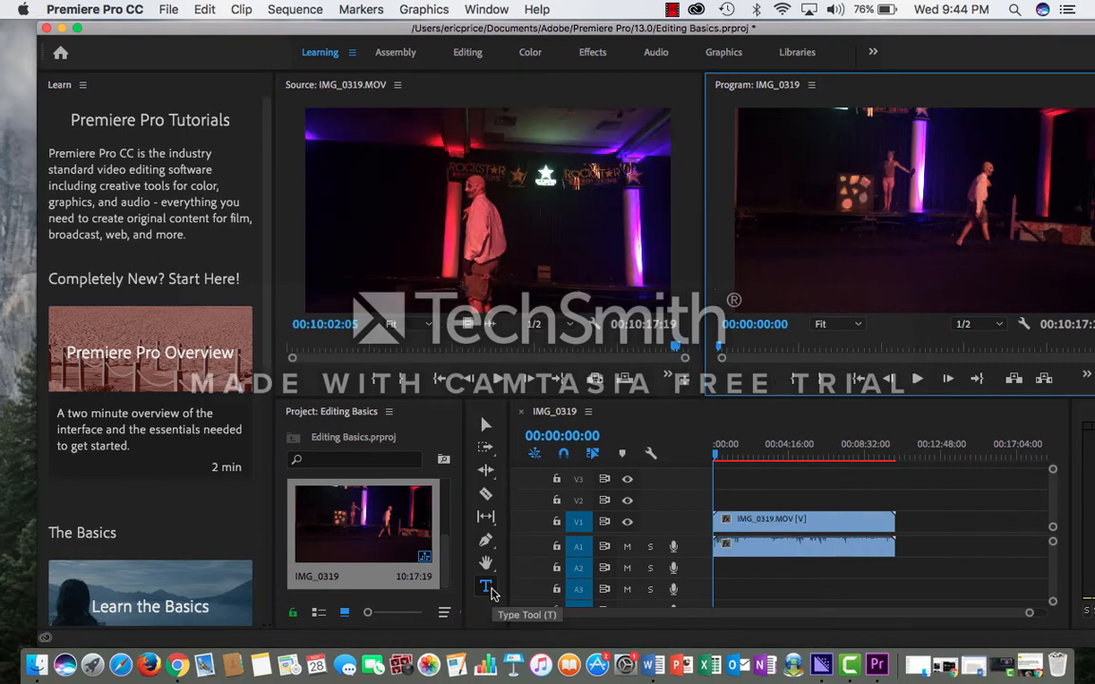
left_click(485, 589)
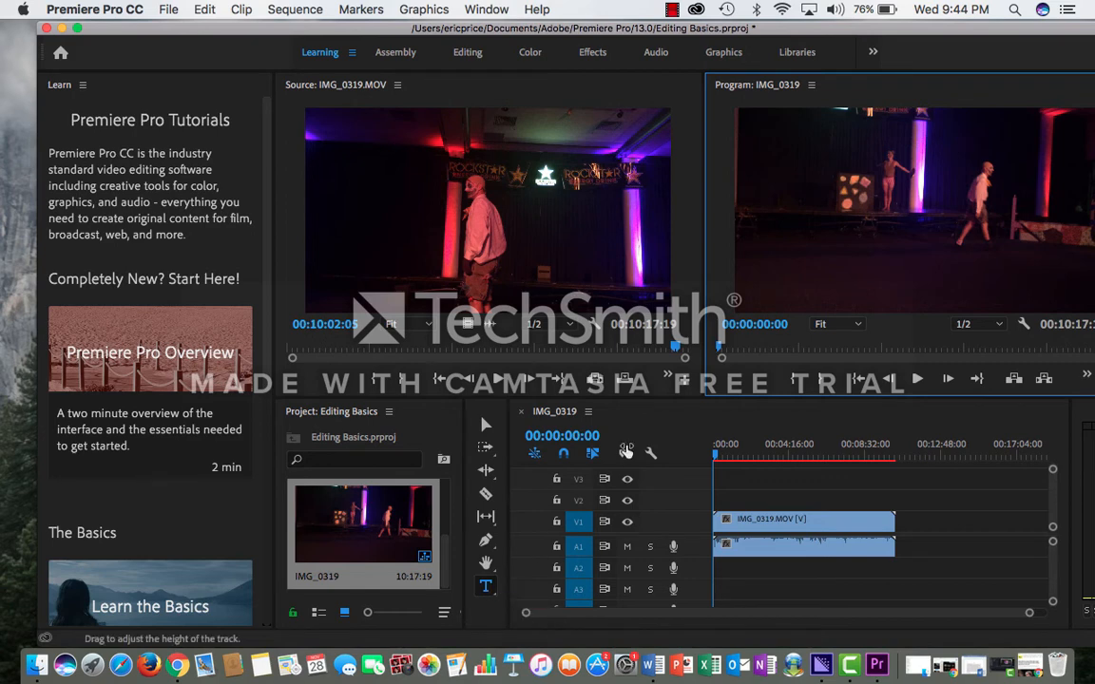
left_click(898, 186)
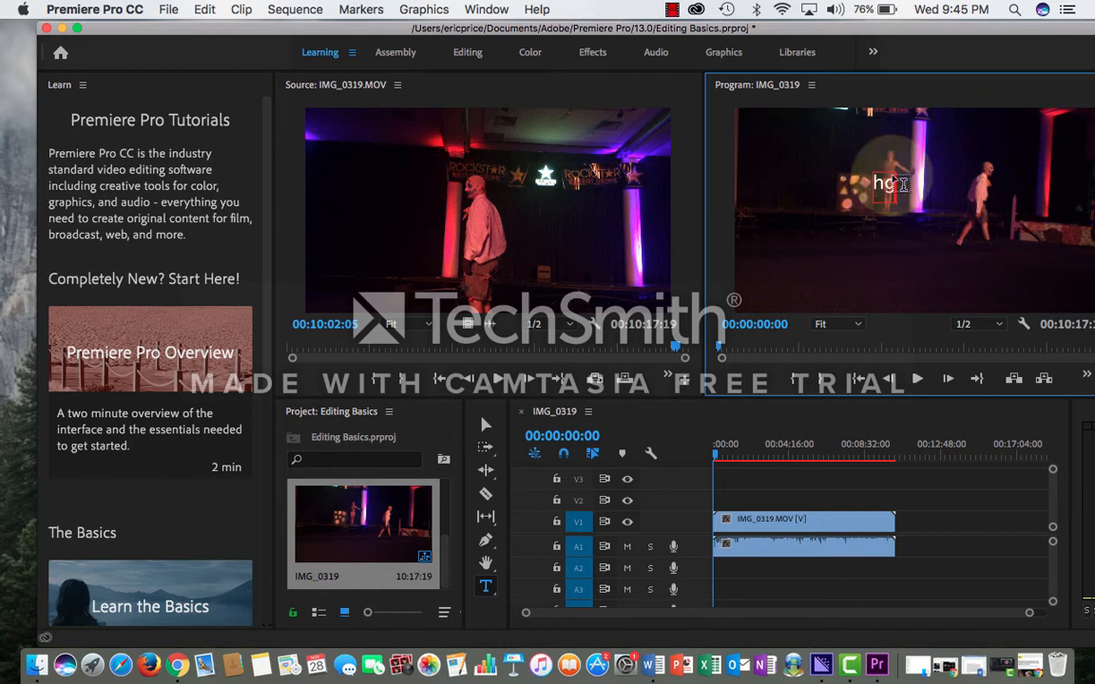
type("hggdfgf")
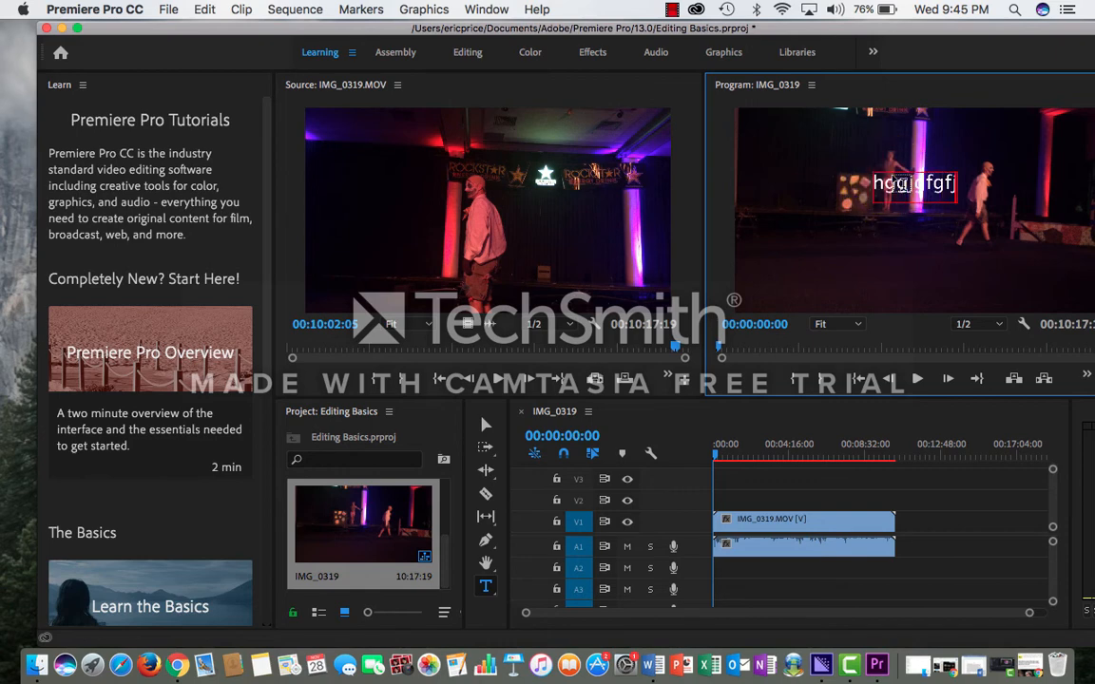
key("BackSpace")
key("BackSpace")
key("BackSpace")
key("BackSpace")
type("vbnbv")
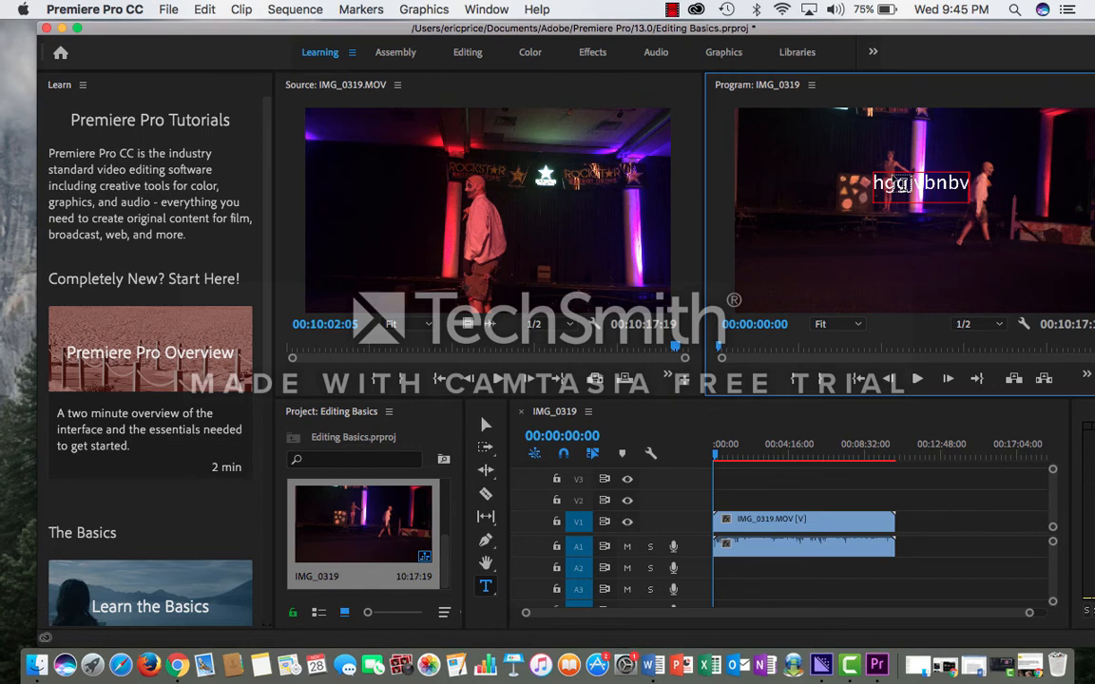
left_click_drag(923, 180, 967, 181)
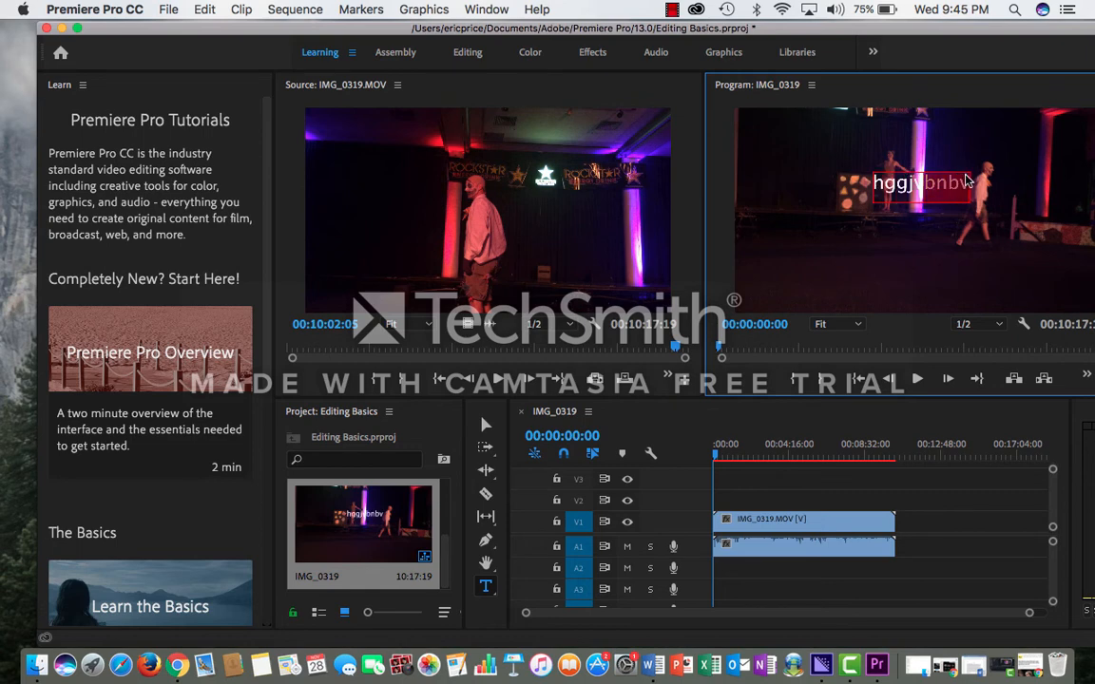
left_click(964, 179)
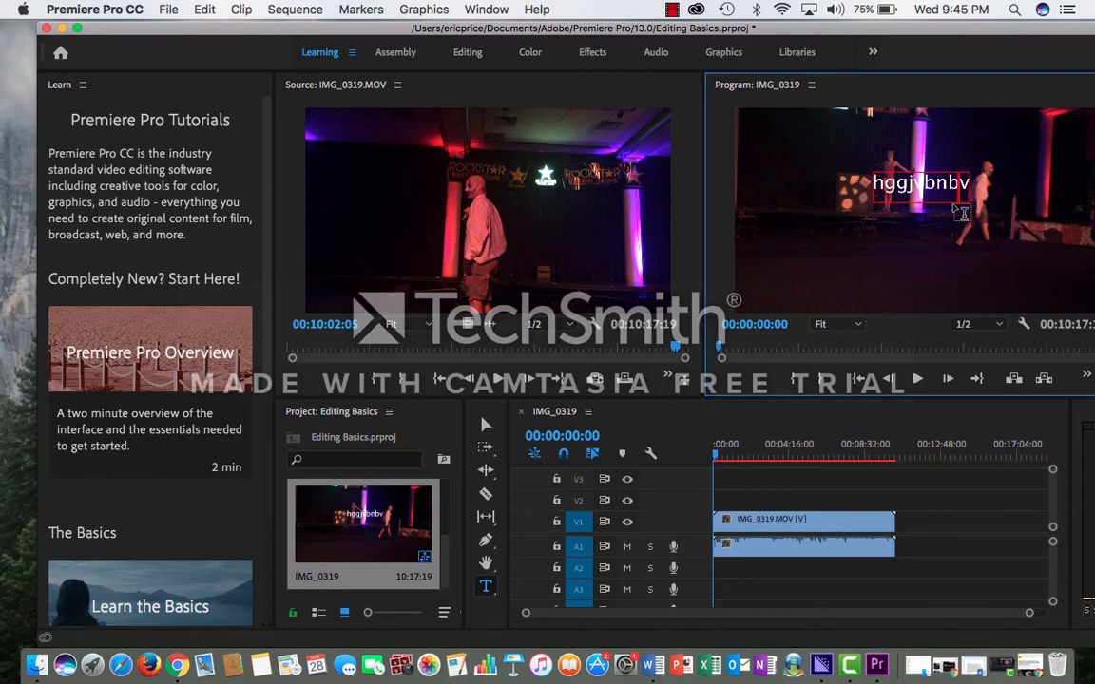
left_click(949, 200)
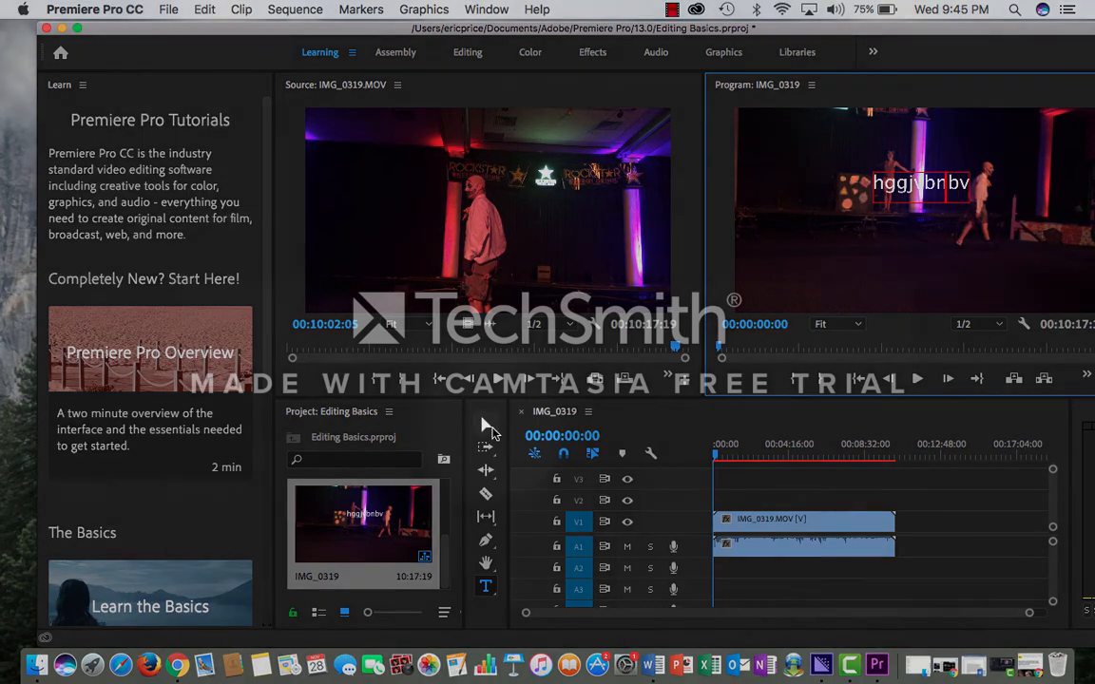
Move the "hggjvbnbv" text slightly down and to the right in the video frame with the Selection tool.
left_click(486, 424)
left_click(906, 175)
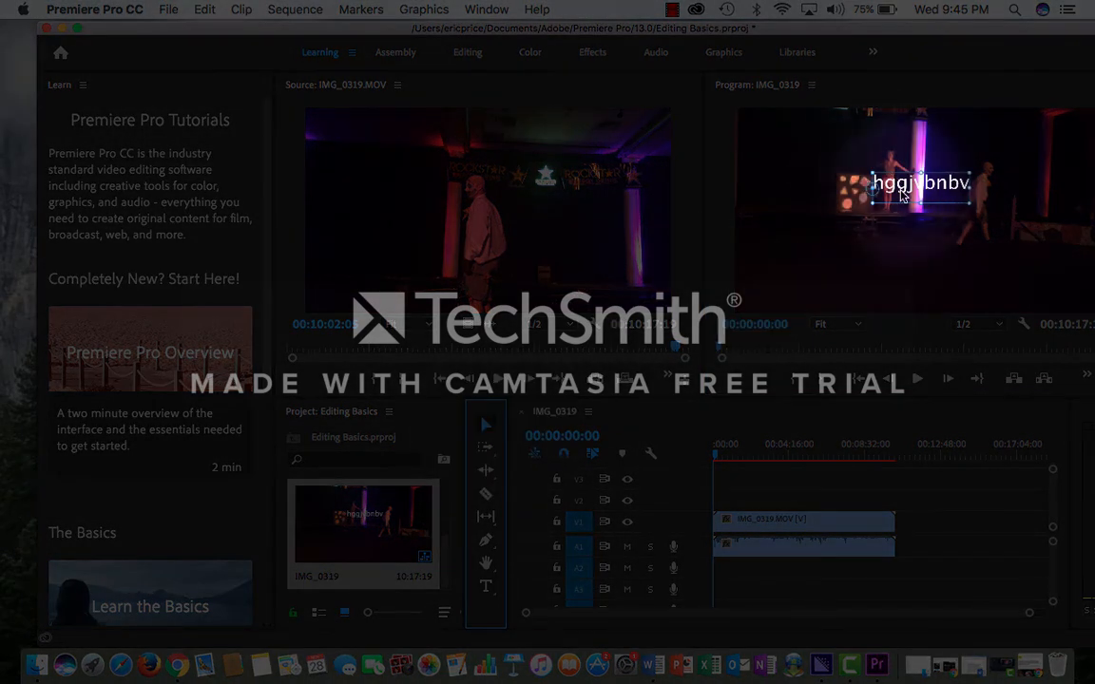
left_click_drag(906, 167, 947, 200)
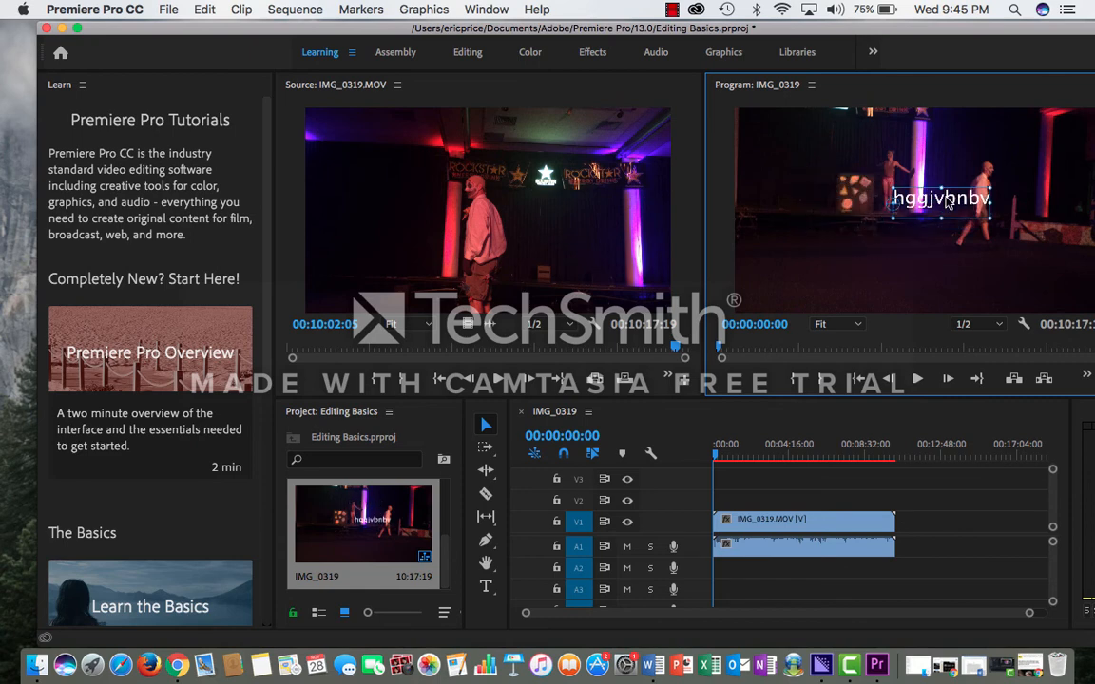